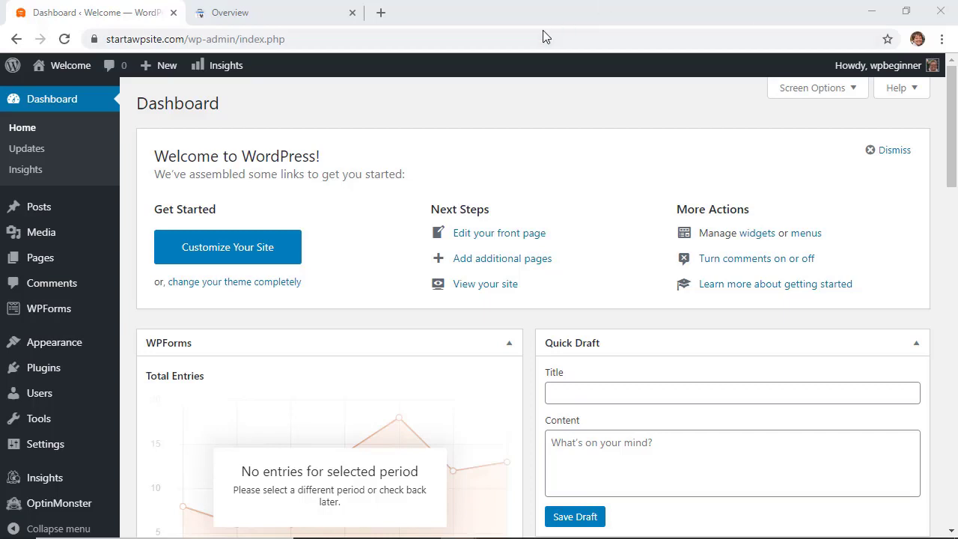
# Step: Open the published Testimonials page from the WordPress page list and copy its URL
pyautogui.click(283, 16)
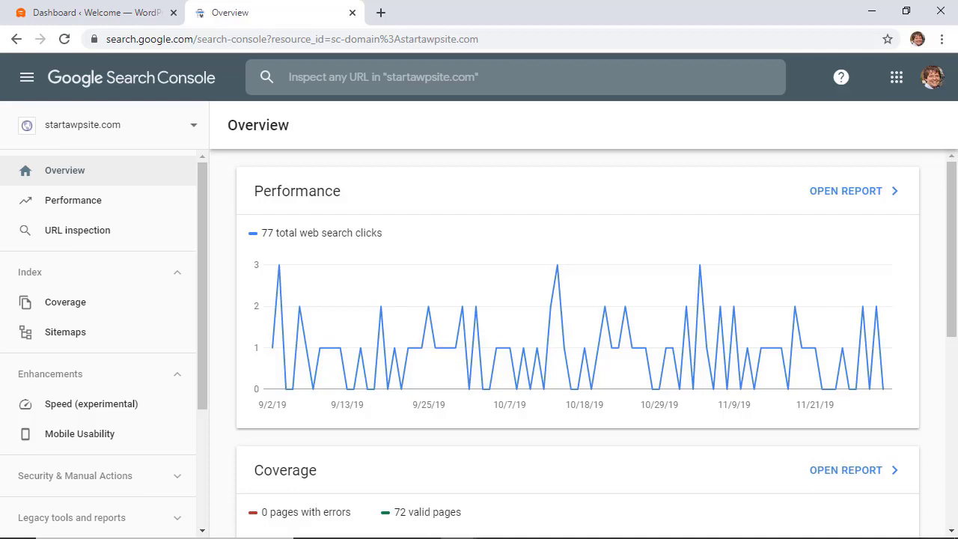
pyautogui.click(97, 13)
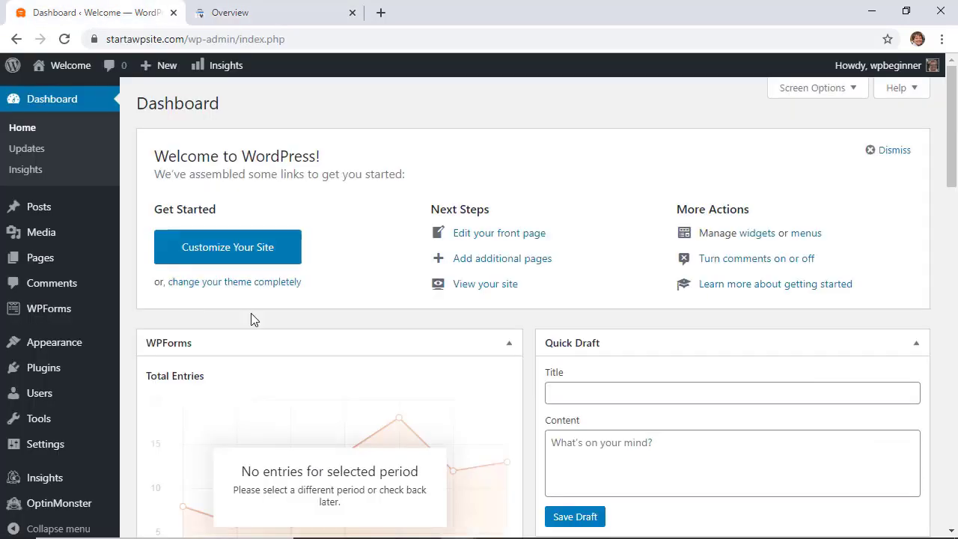
pyautogui.click(43, 257)
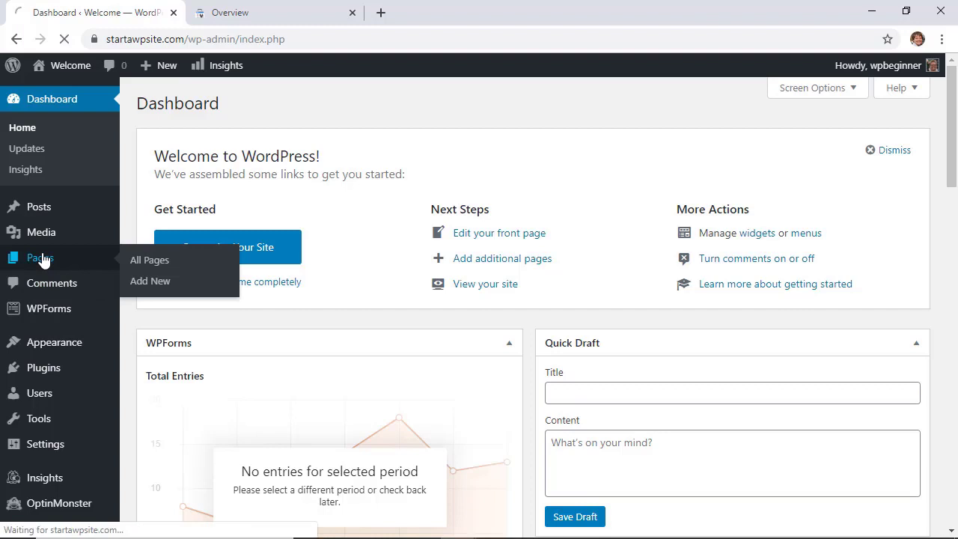
pyautogui.scroll(-2, 247, 303)
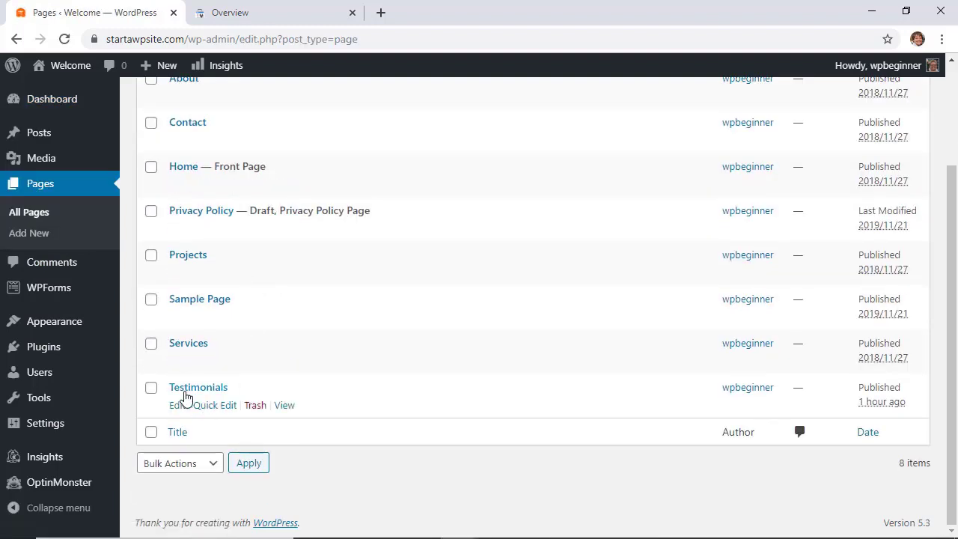
pyautogui.click(284, 407)
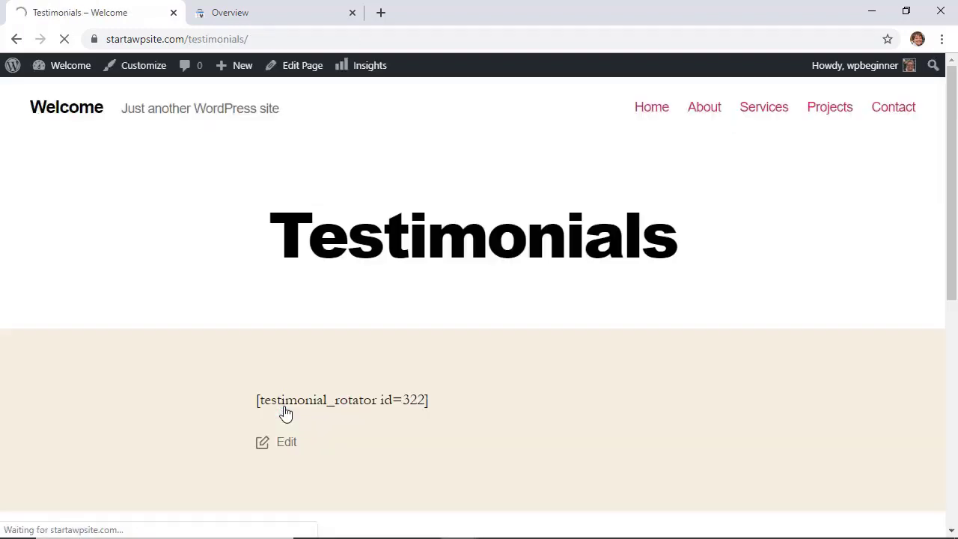
pyautogui.click(202, 39)
pyautogui.rightClick(199, 38)
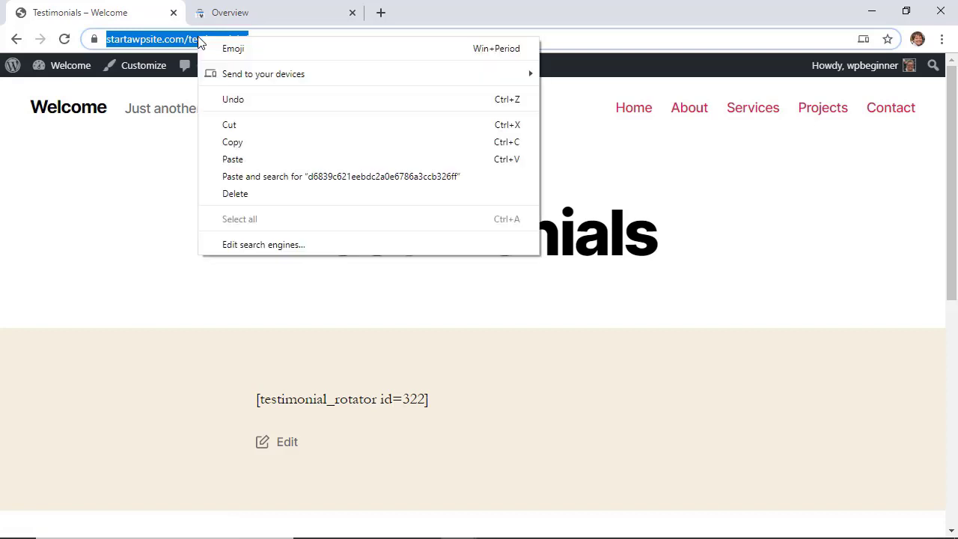
pyautogui.click(232, 142)
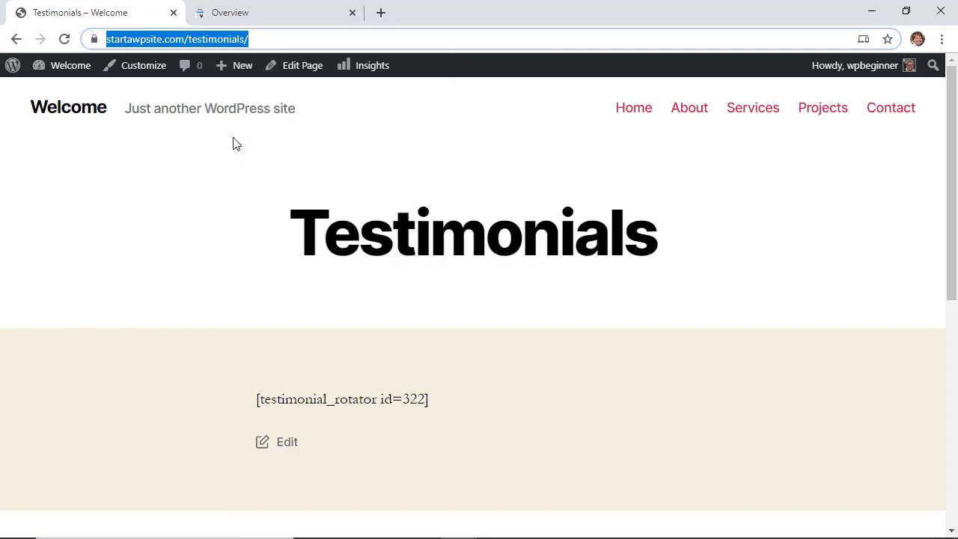
pyautogui.click(235, 11)
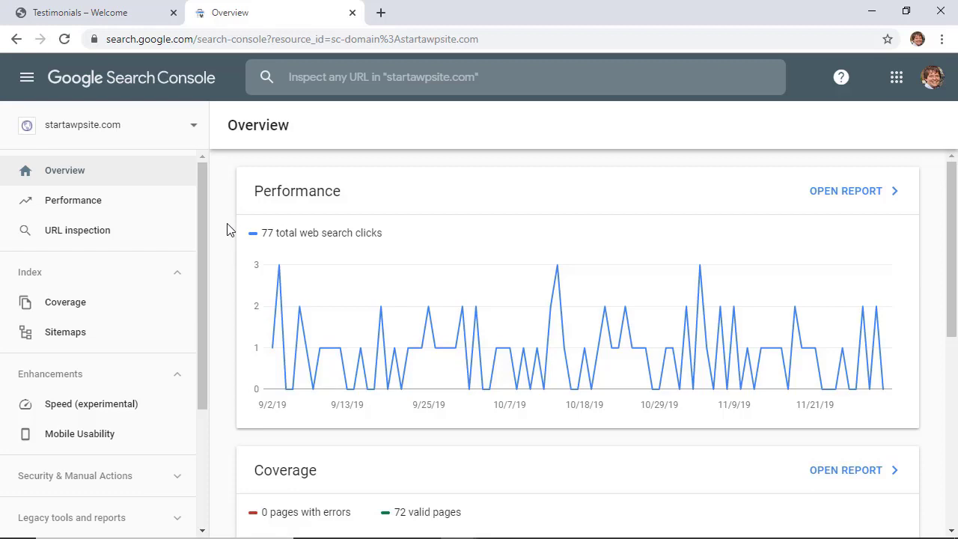
pyautogui.click(323, 78)
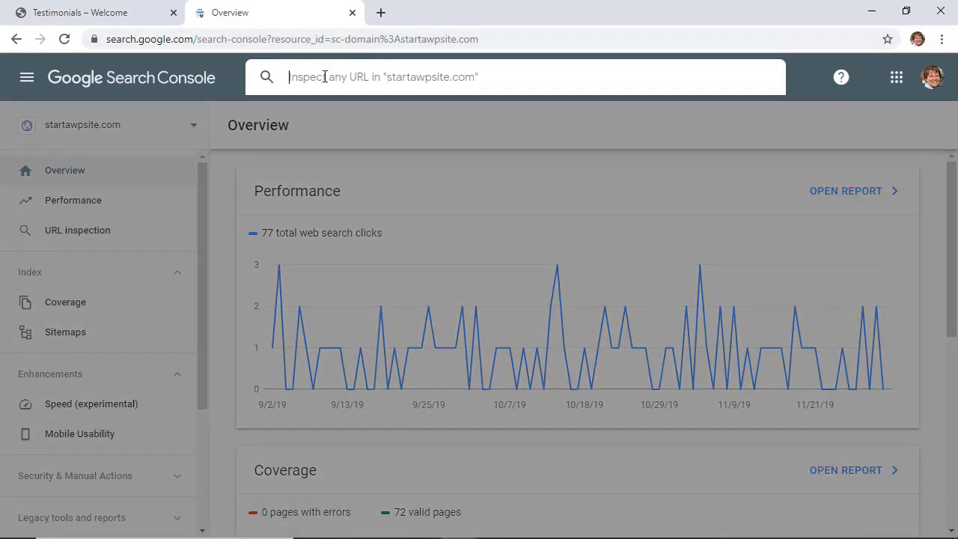
pyautogui.rightClick(324, 76)
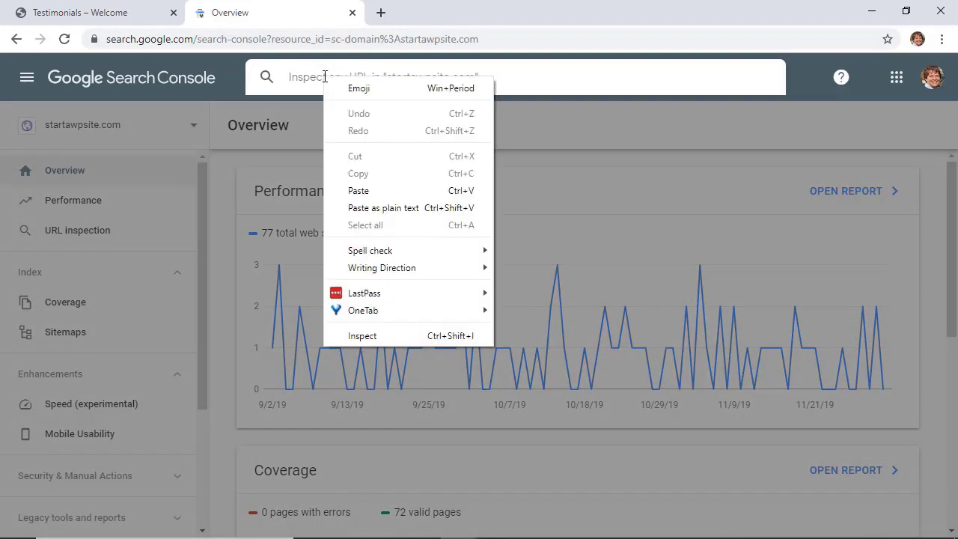
pyautogui.click(383, 196)
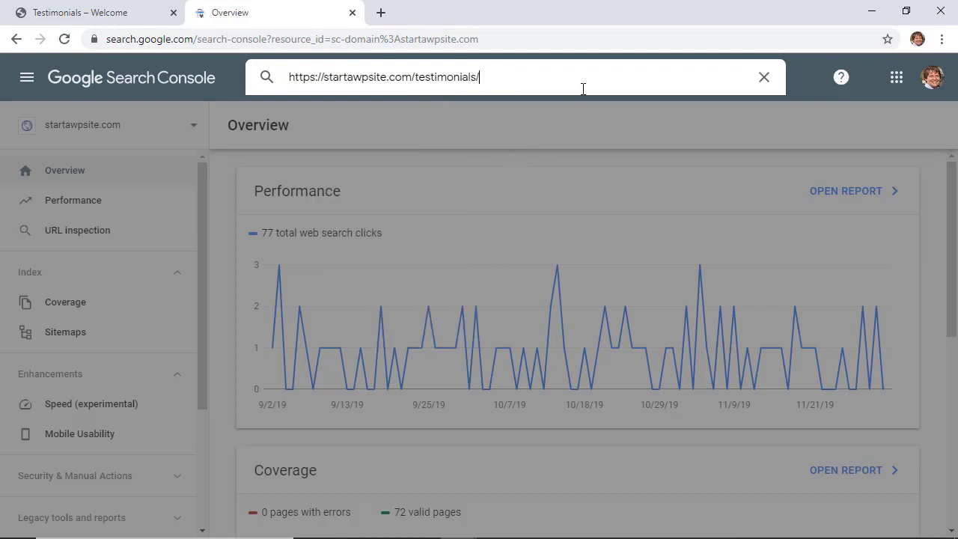
pyautogui.press('Return')
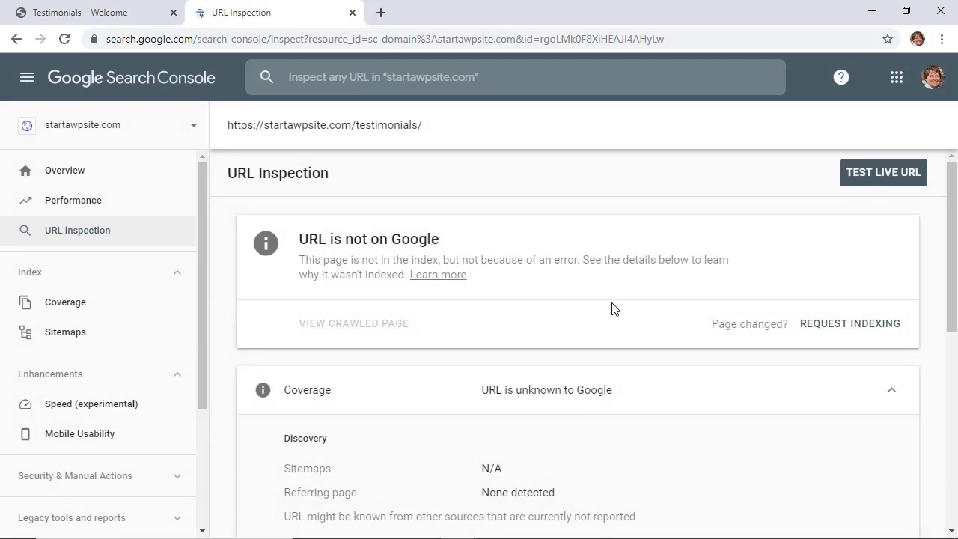
pyautogui.scroll(-1, 612, 308)
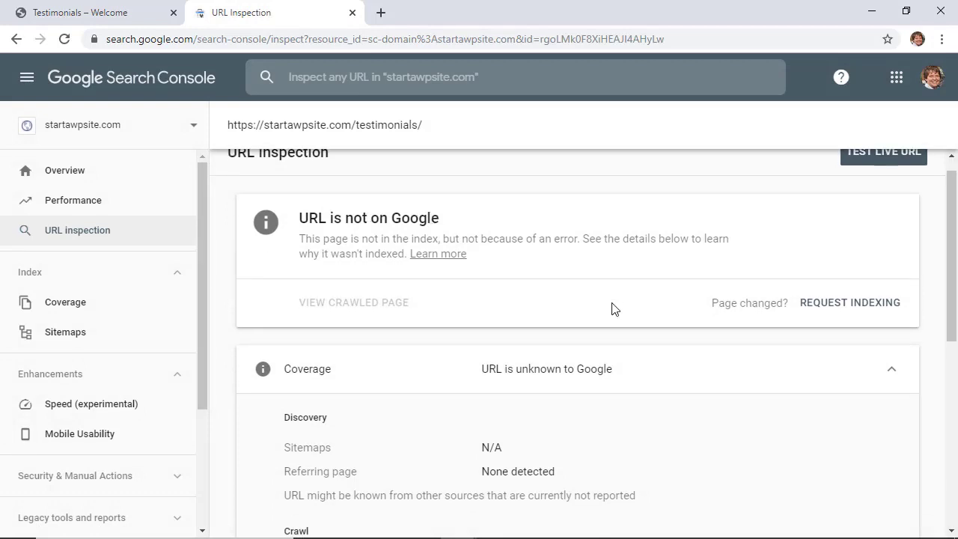
pyautogui.click(838, 311)
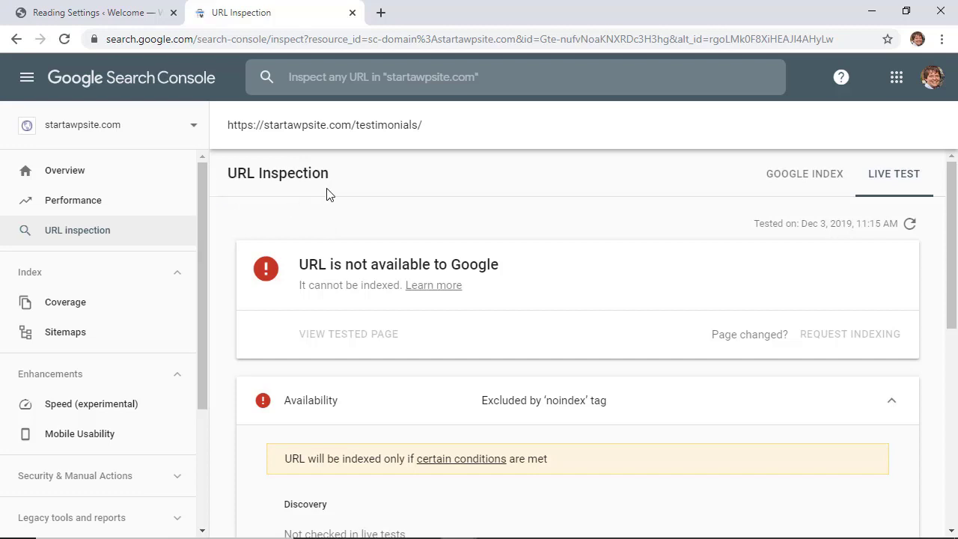
# Step: Switch to WordPress, turn off "Discourage search engines from indexing this site" in the Reading settings and save the changes
pyautogui.click(116, 15)
pyautogui.scroll(3, 64, 109)
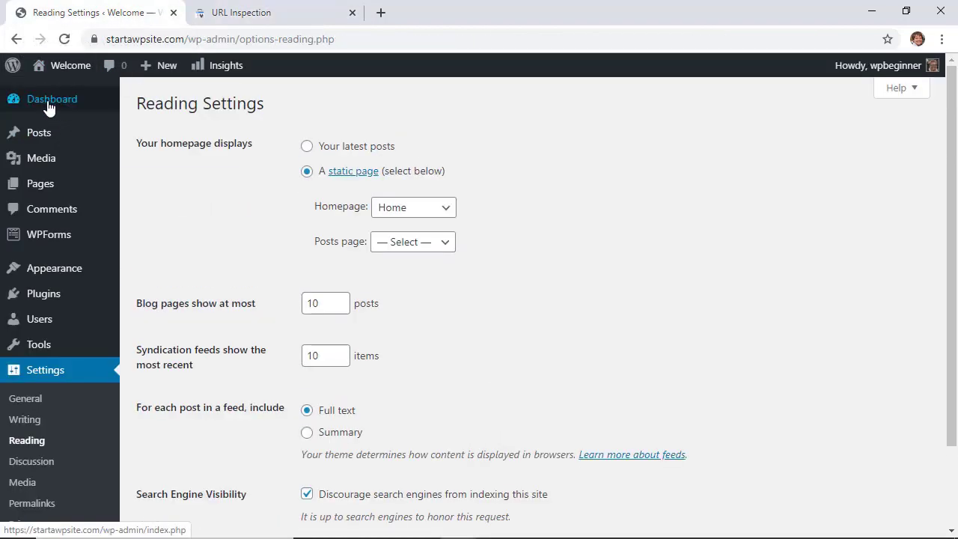
pyautogui.click(47, 103)
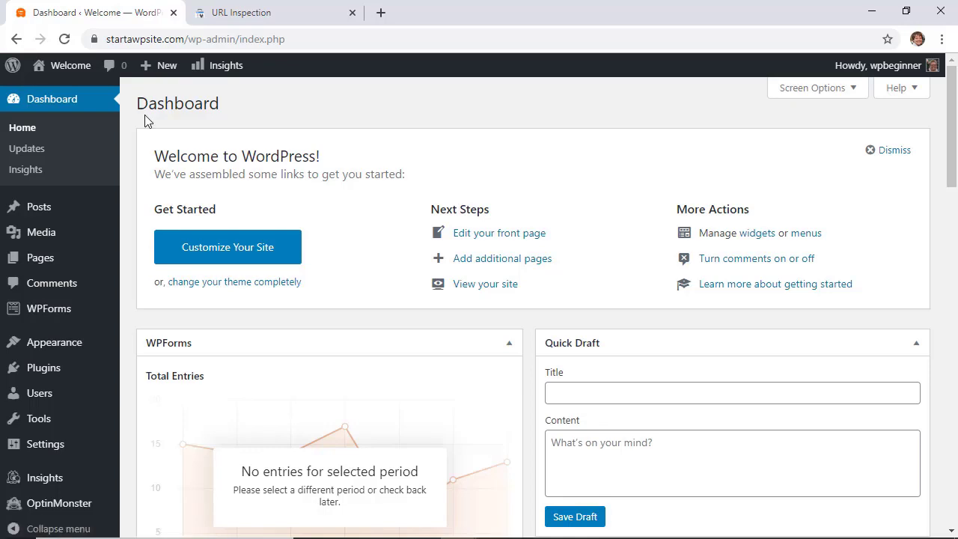
pyautogui.scroll(-5, 145, 114)
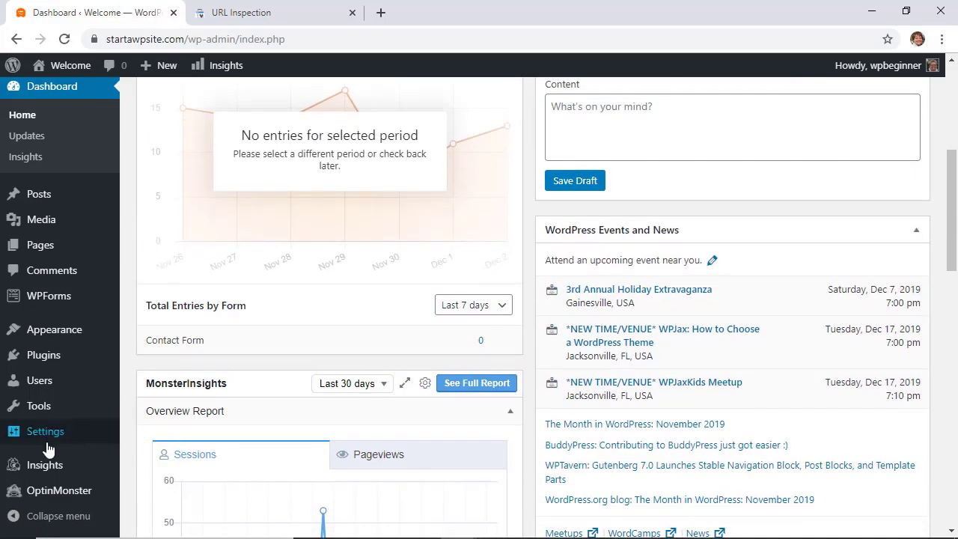
pyautogui.moveTo(48, 443)
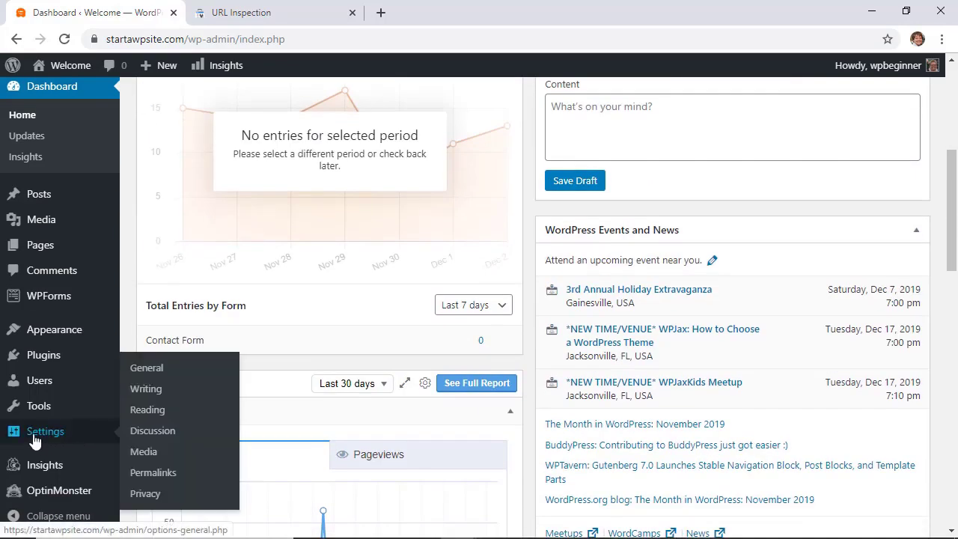
pyautogui.click(147, 409)
pyautogui.scroll(-2, 289, 398)
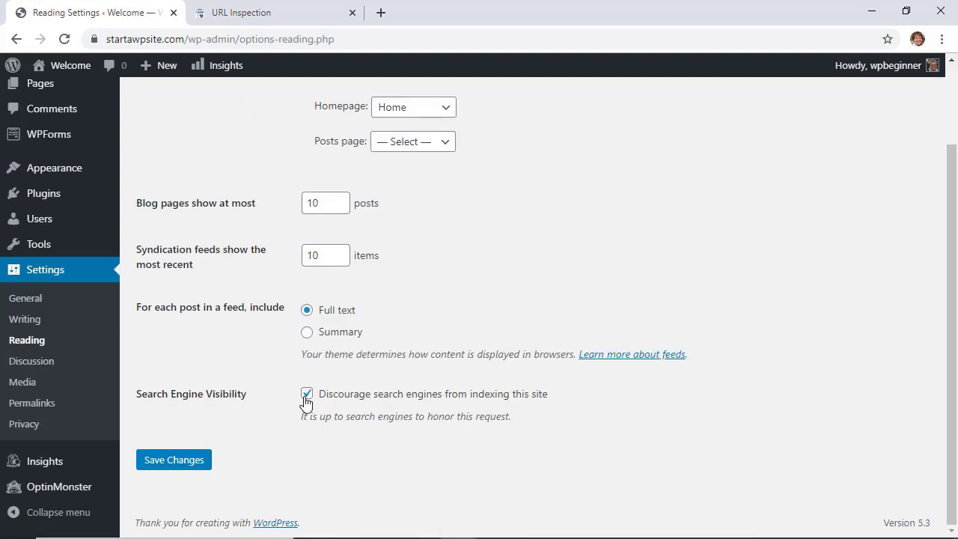
pyautogui.click(305, 396)
pyautogui.click(171, 463)
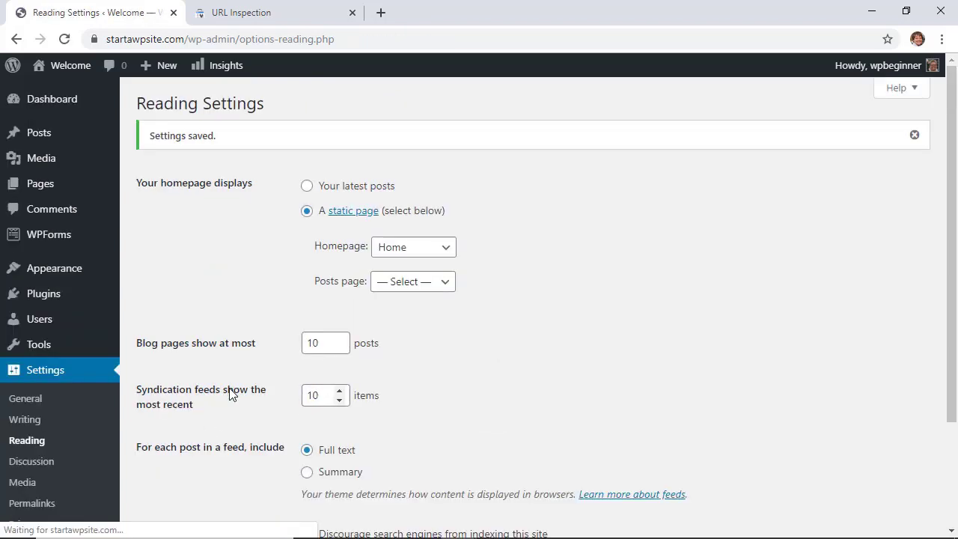
pyautogui.click(251, 15)
pyautogui.scroll(-1, 500, 203)
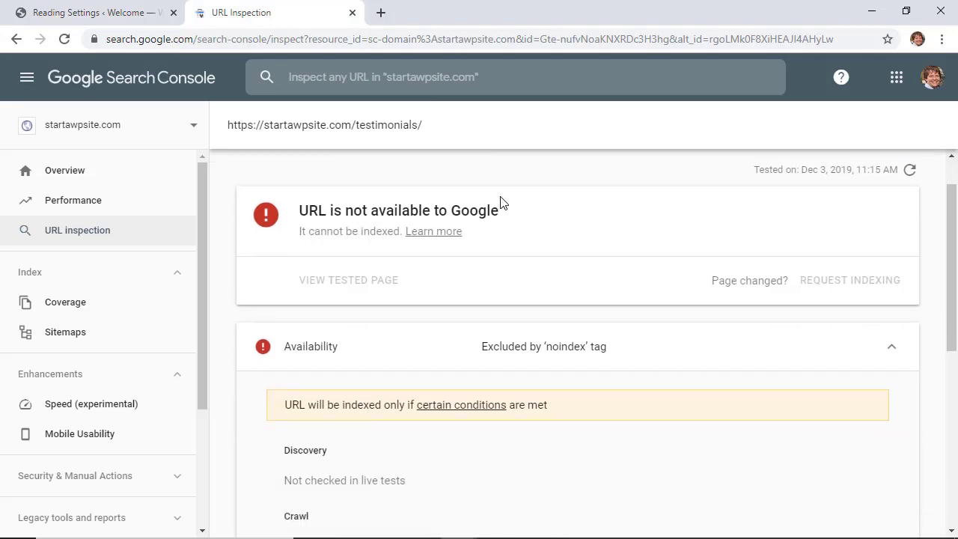
pyautogui.click(413, 75)
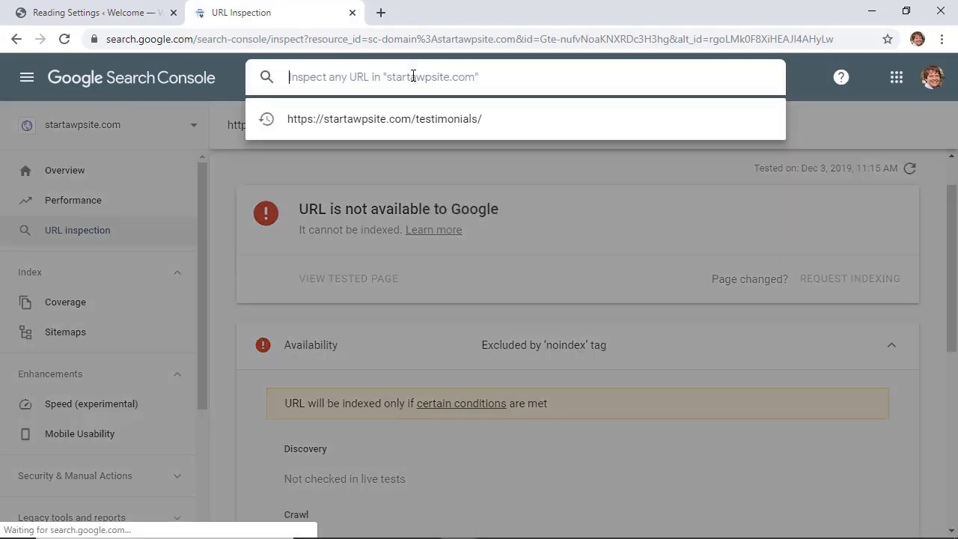
pyautogui.click(419, 124)
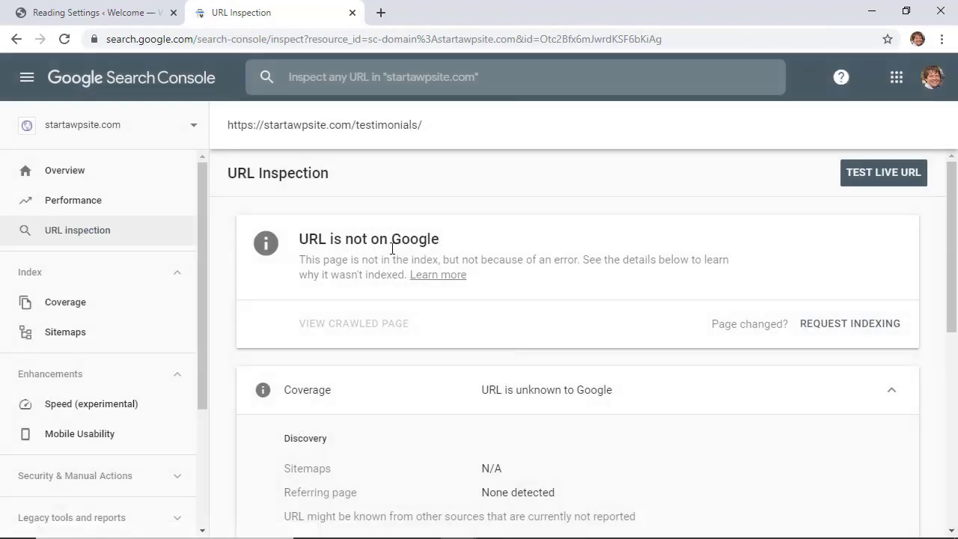
pyautogui.click(843, 327)
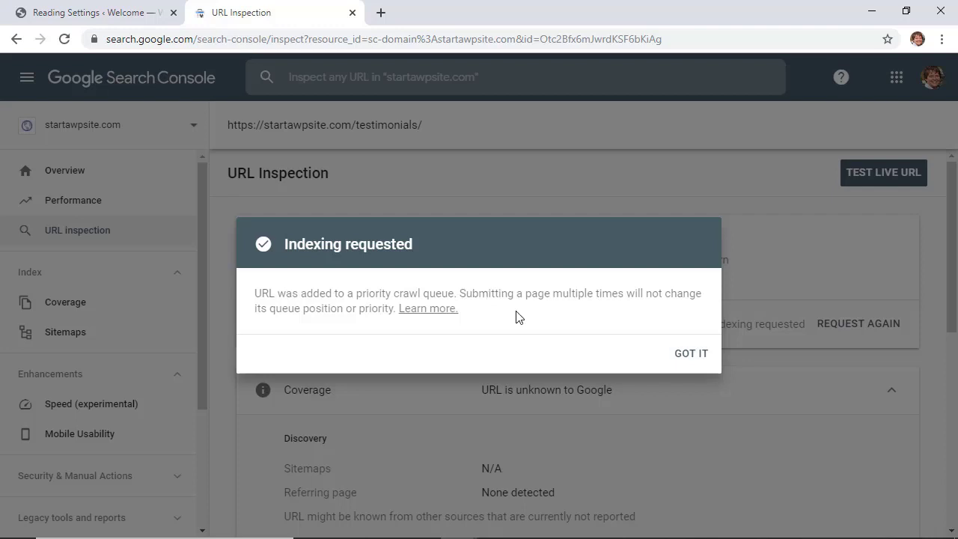
pyautogui.click(687, 356)
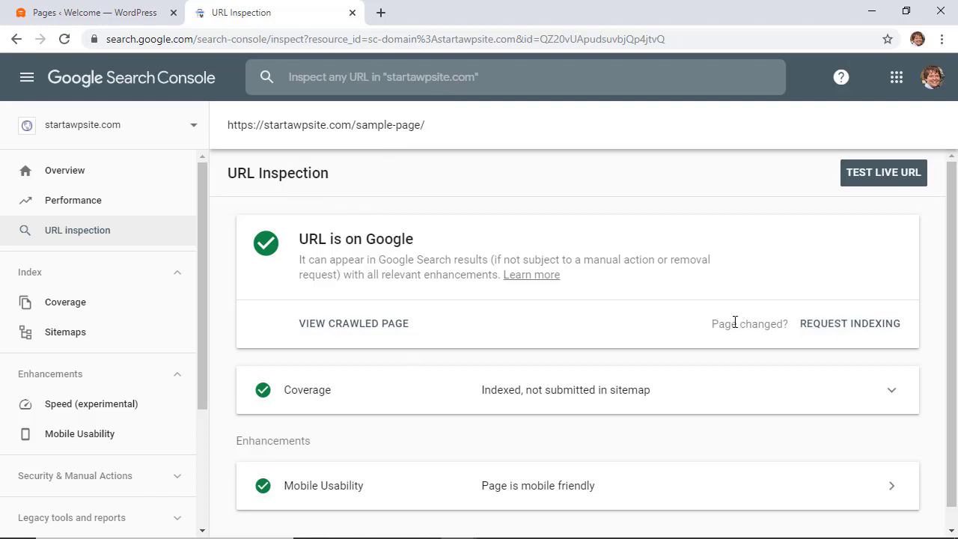
pyautogui.click(830, 325)
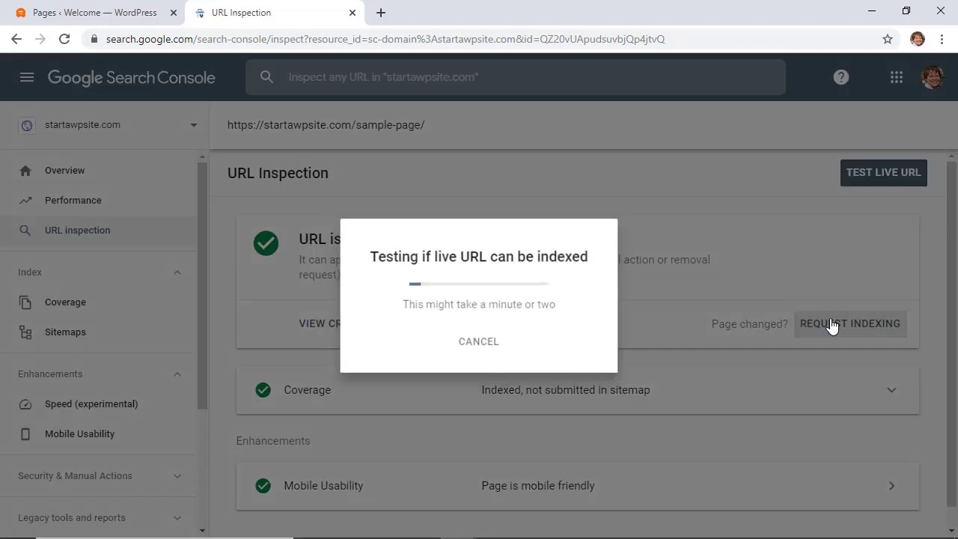
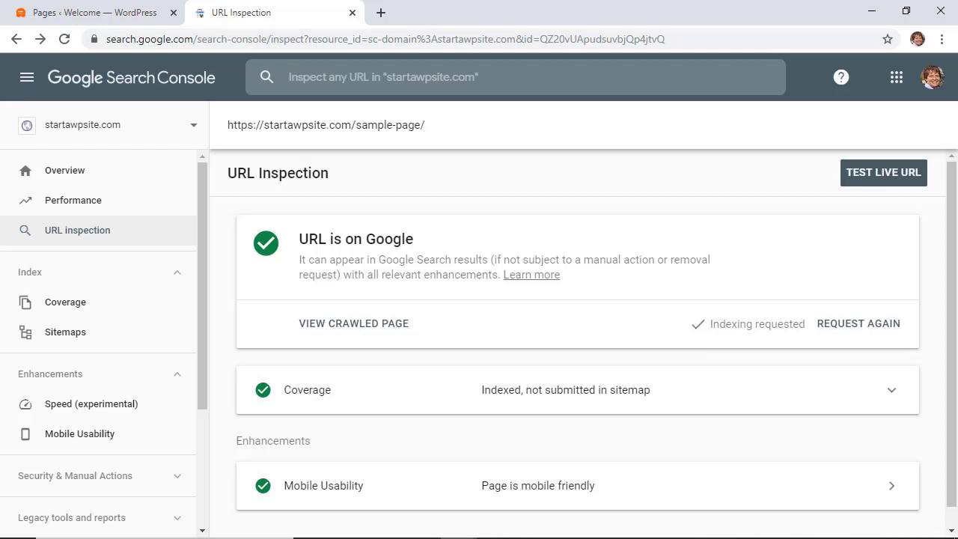
# Step: Switch to WordPress, search the plugins to add for "yoast", and install and activate Yoast SEO
pyautogui.click(117, 21)
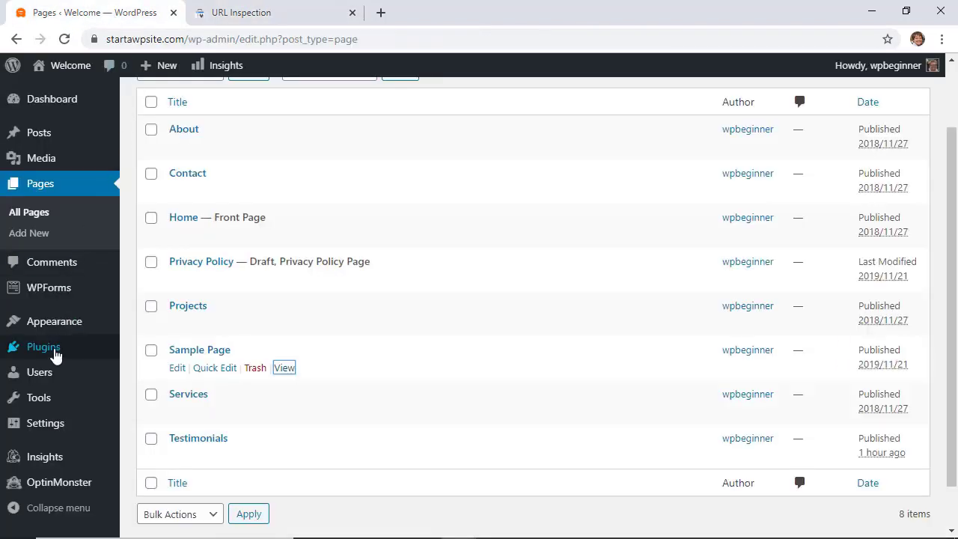
pyautogui.moveTo(22, 356)
pyautogui.click(145, 371)
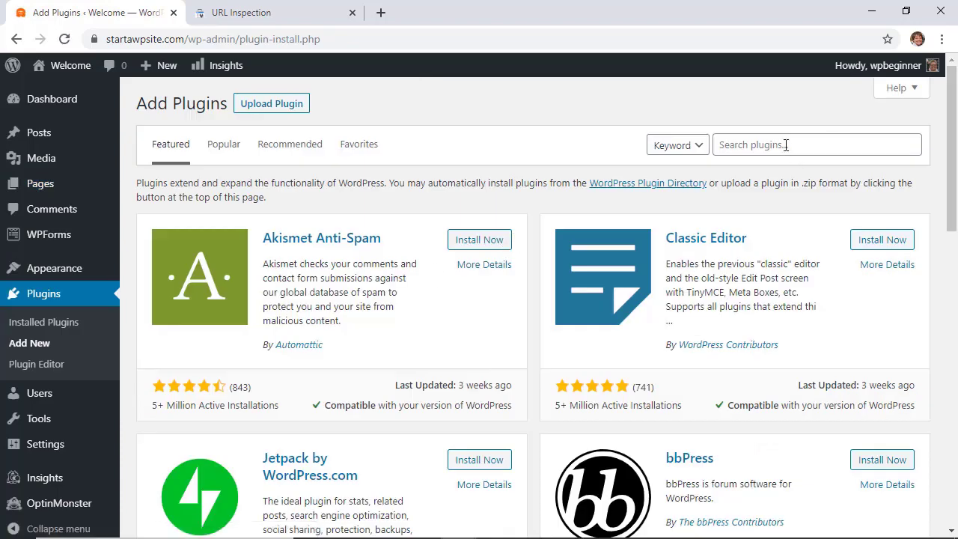
pyautogui.click(783, 144)
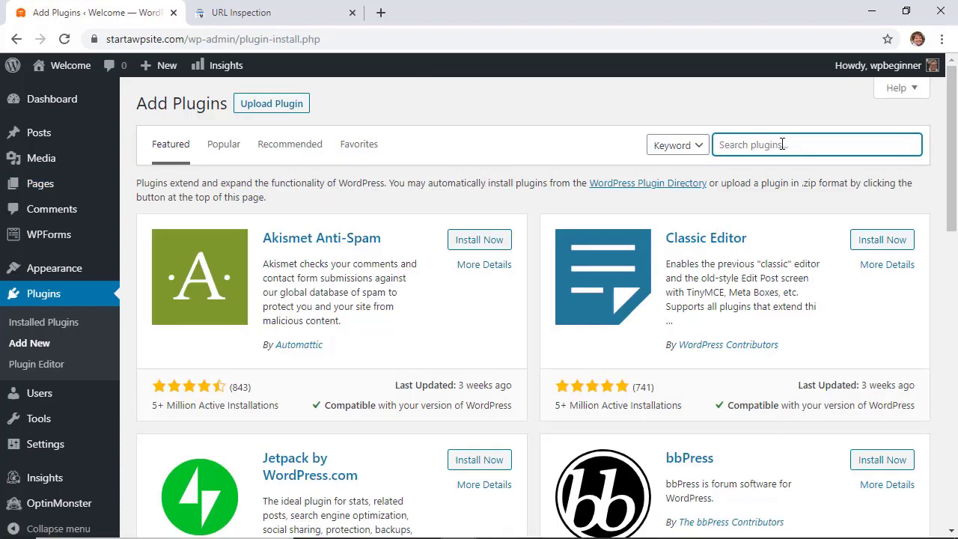
pyautogui.write('yoast')
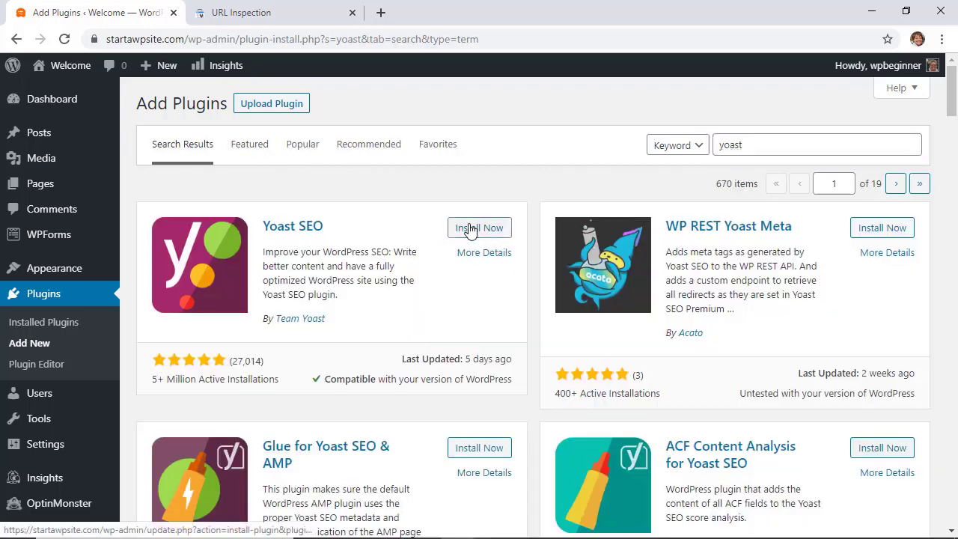
pyautogui.click(469, 228)
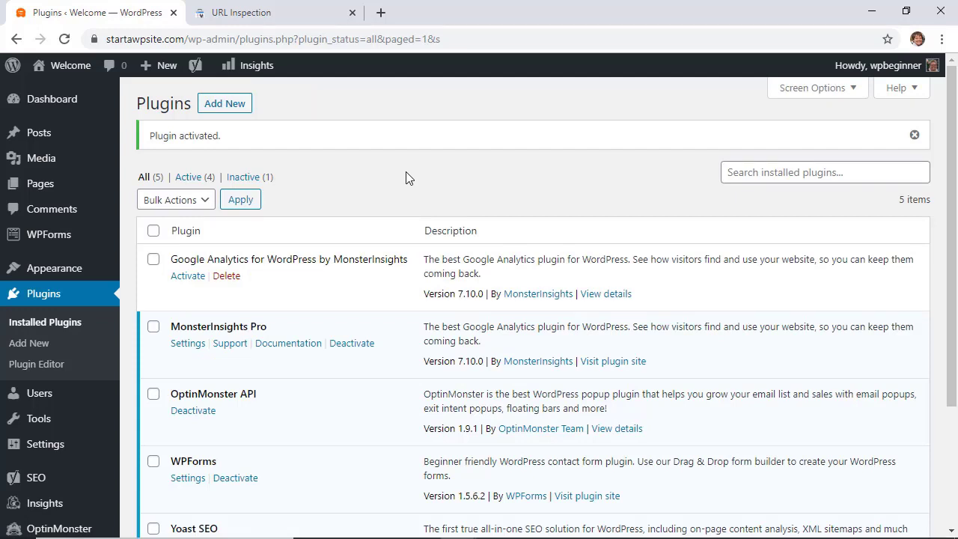
# Step: Open the General settings of the Yoast SEO plugin
pyautogui.scroll(-3, 406, 178)
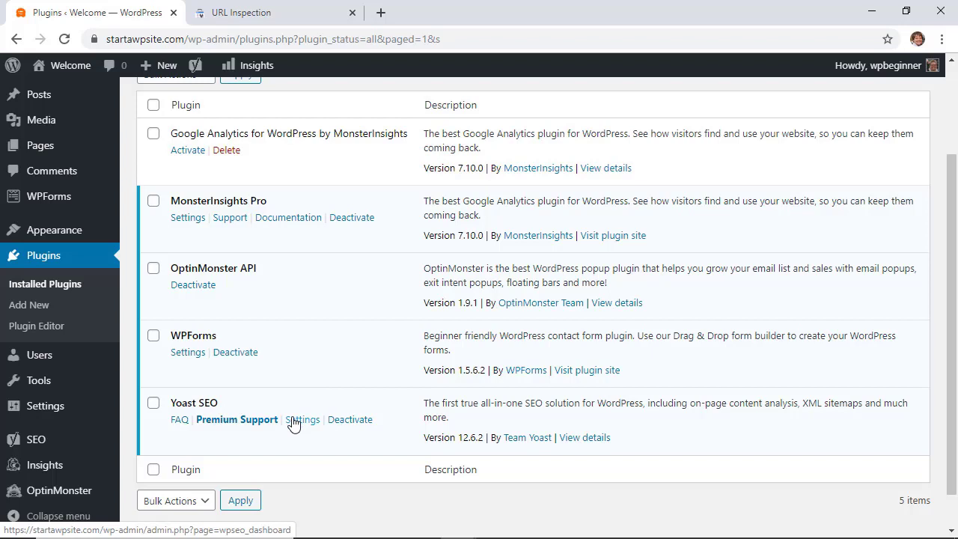
pyautogui.moveTo(34, 441)
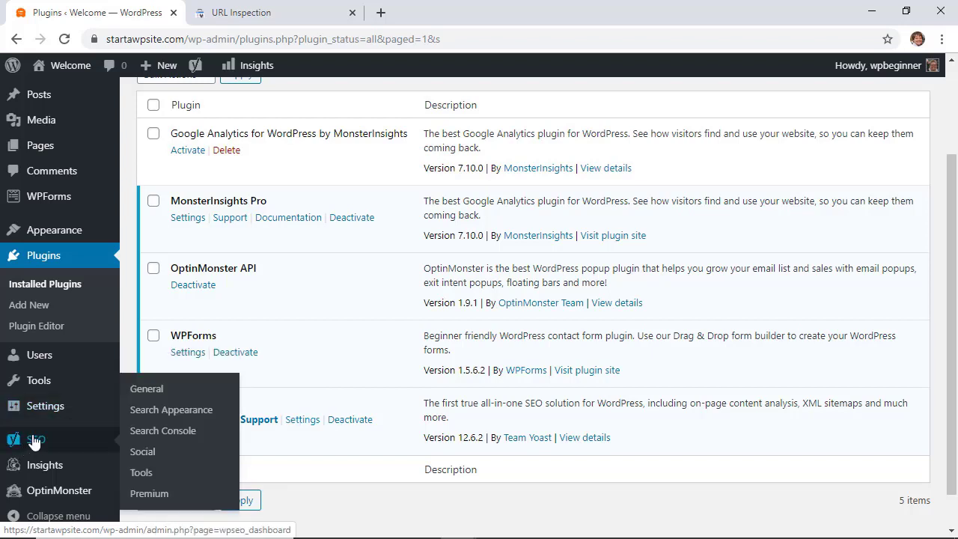
pyautogui.click(149, 390)
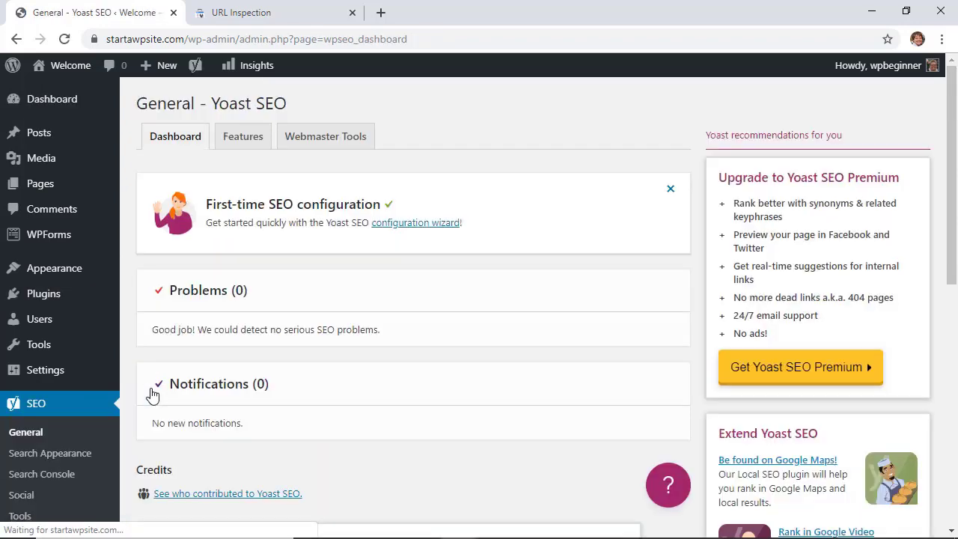
# Step: Open Yoast SEO's Features settings, show the explanation for XML sitemaps and open the generated XML sitemap in a new browser tab
pyautogui.click(248, 143)
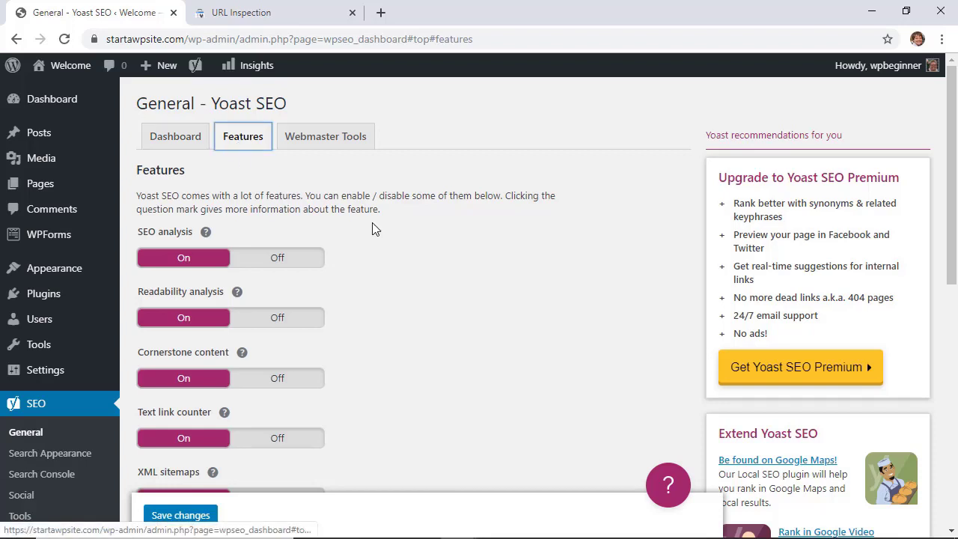
pyautogui.scroll(-3, 374, 228)
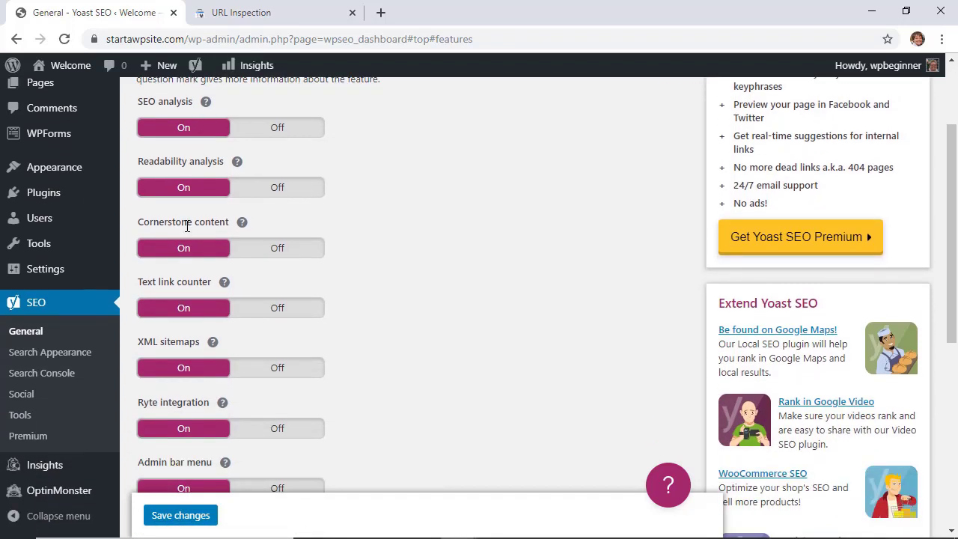
pyautogui.scroll(-1, 351, 376)
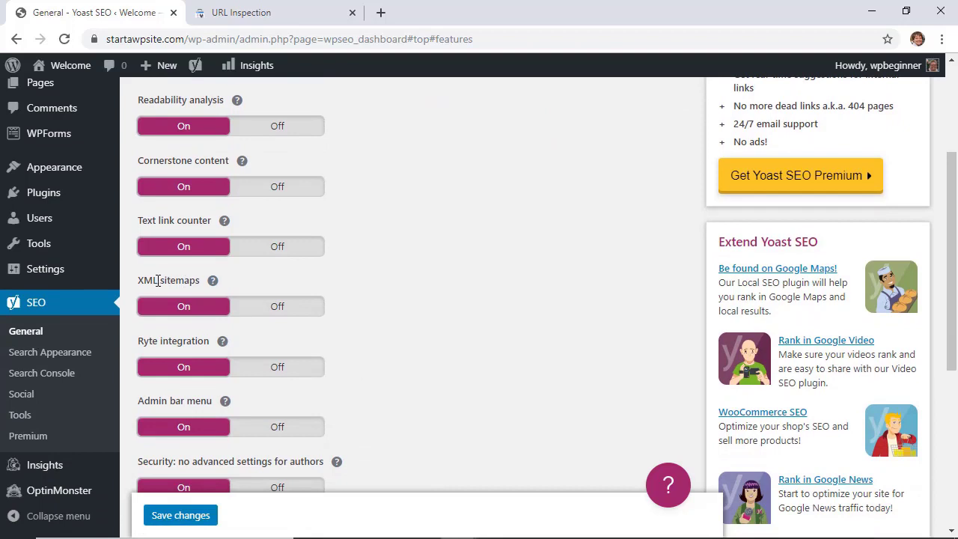
pyautogui.click(212, 280)
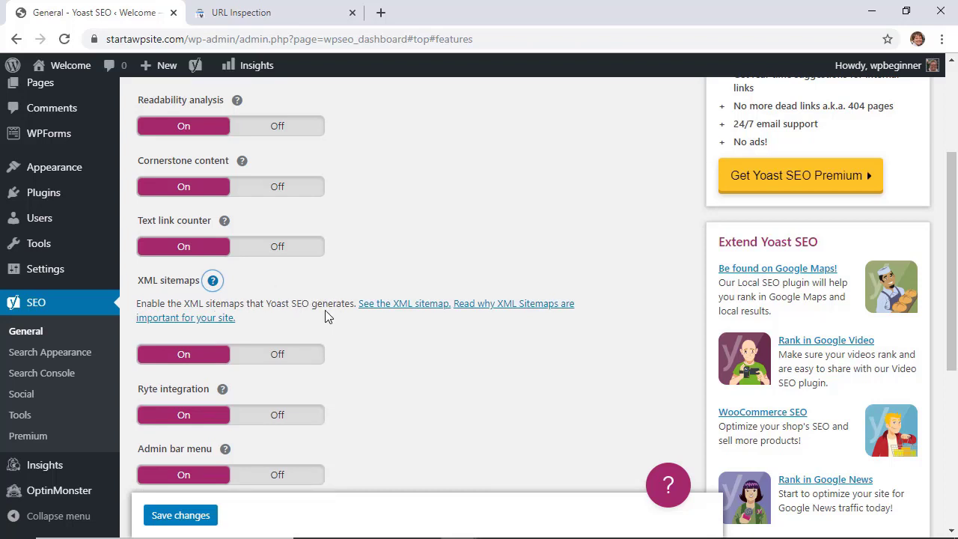
pyautogui.rightClick(388, 309)
pyautogui.click(402, 315)
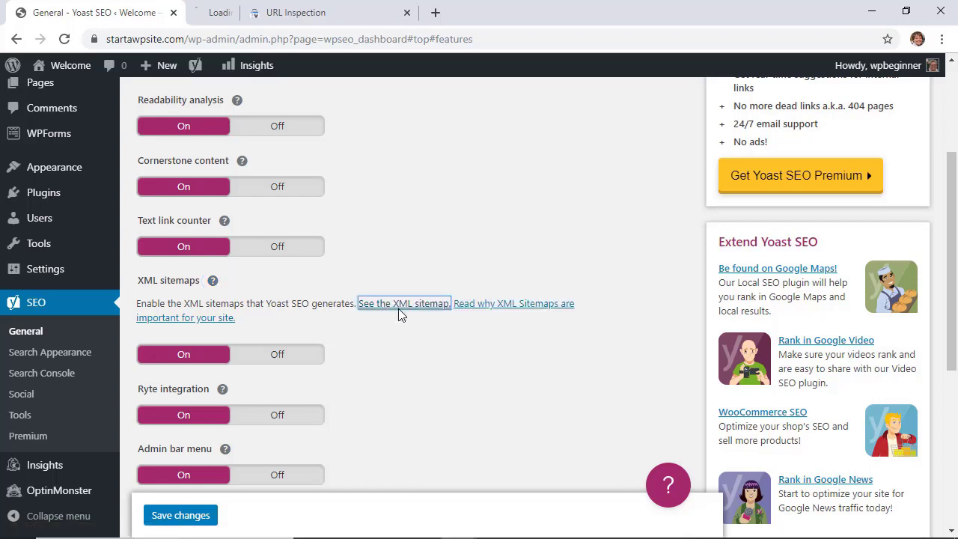
pyautogui.click(253, 16)
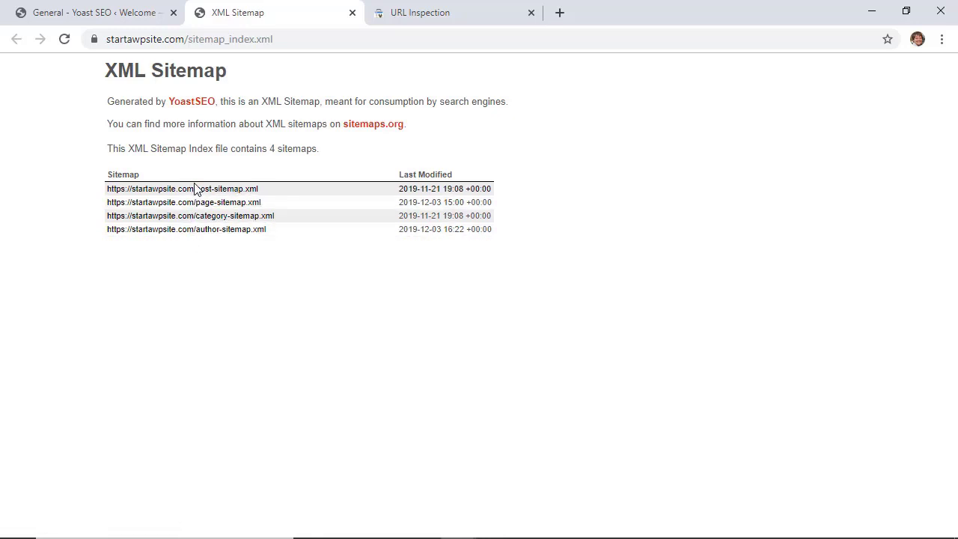
pyautogui.doubleClick(260, 41)
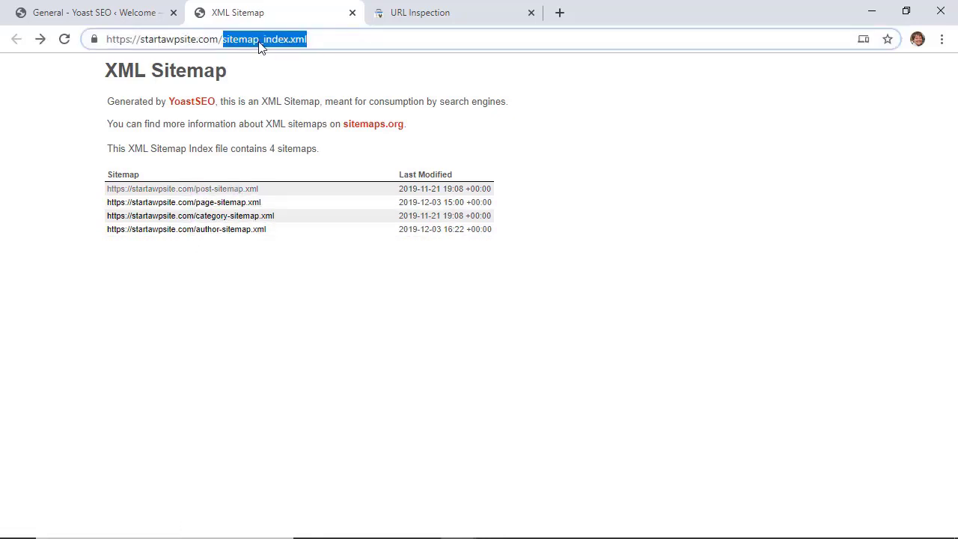
pyautogui.tripleClick(260, 41)
pyautogui.rightClick(236, 38)
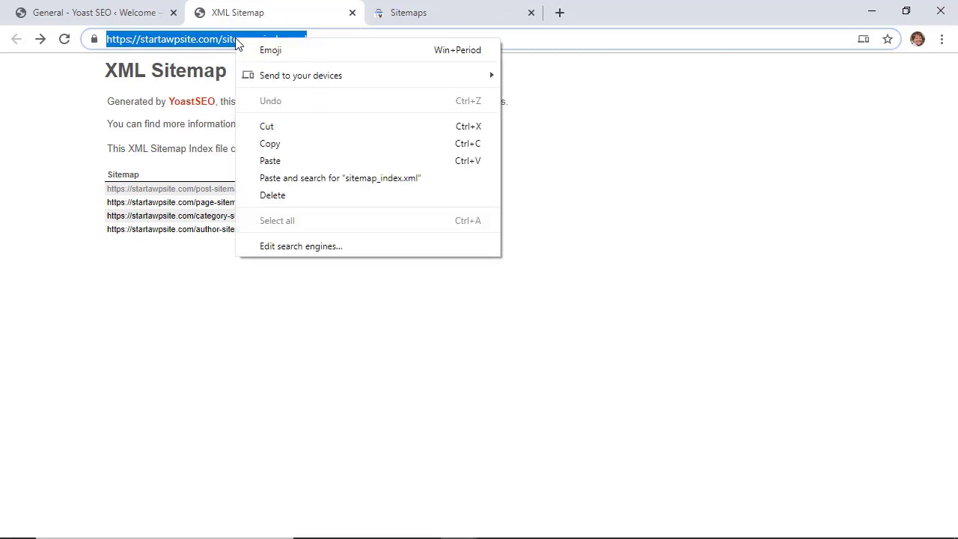
pyautogui.click(270, 144)
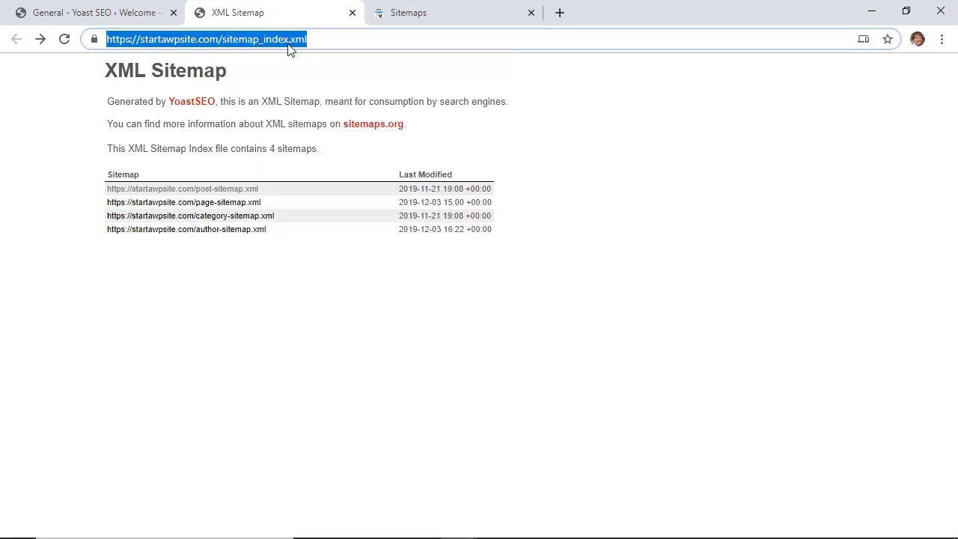
pyautogui.click(397, 13)
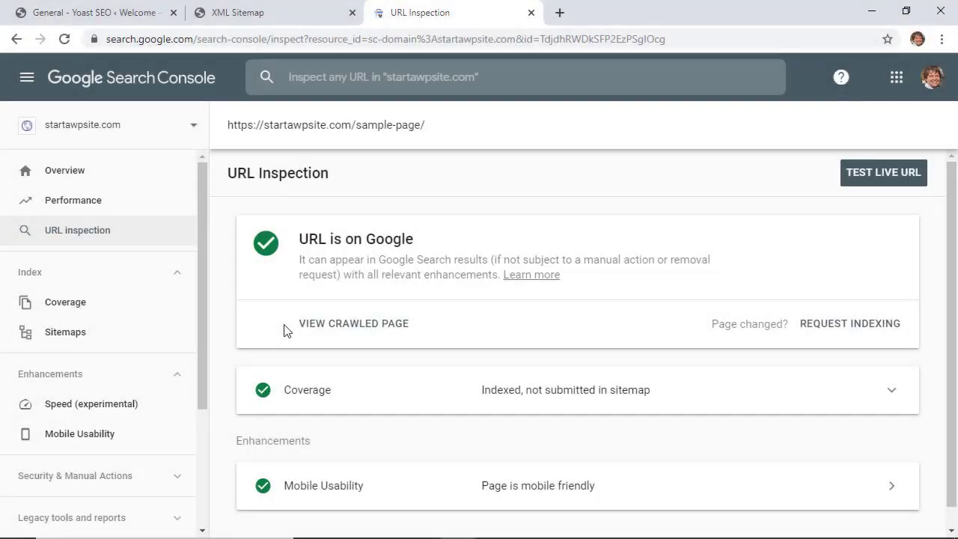
pyautogui.click(57, 343)
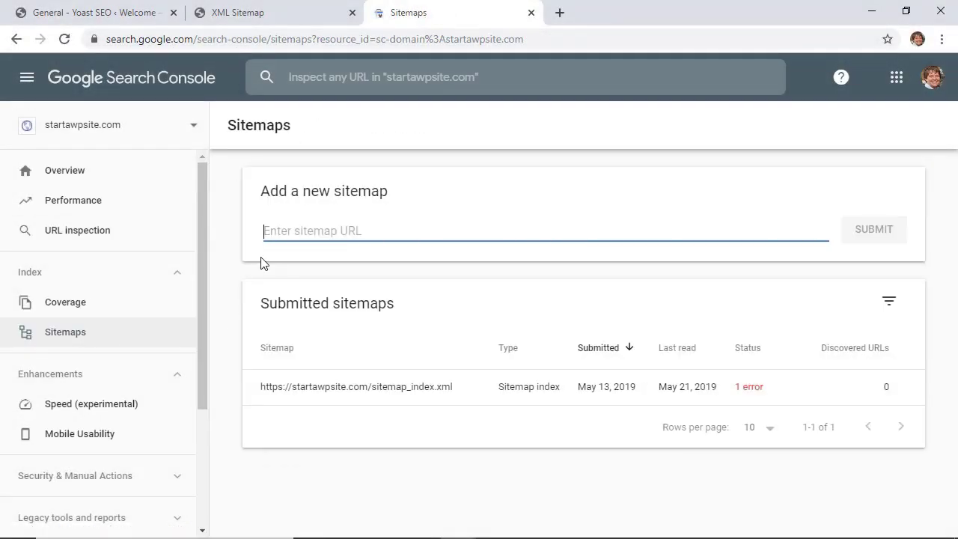
pyautogui.rightClick(285, 231)
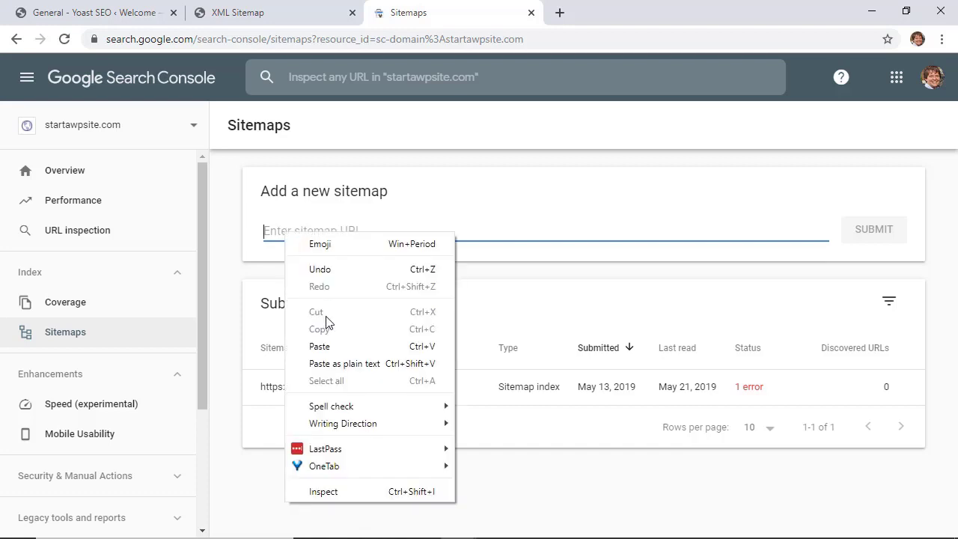
pyautogui.click(326, 345)
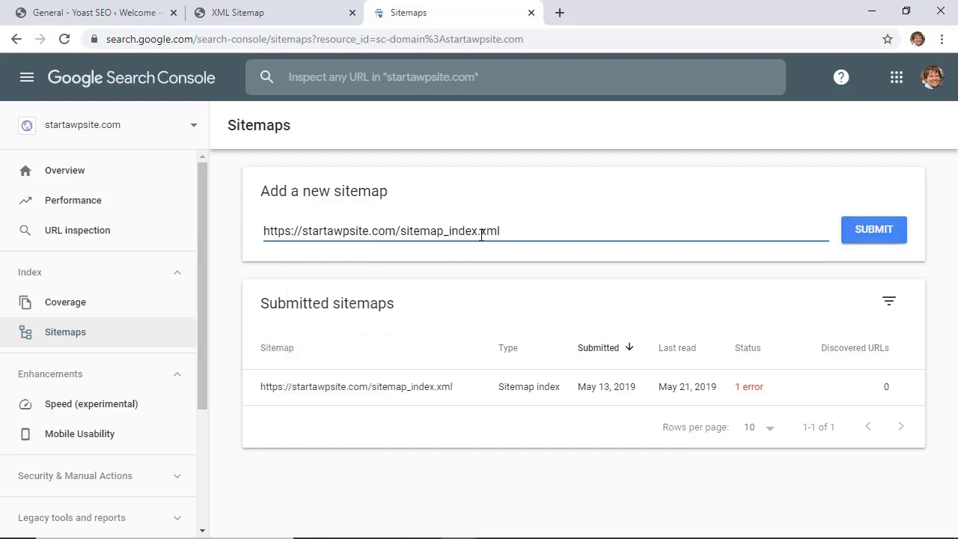
pyautogui.click(864, 233)
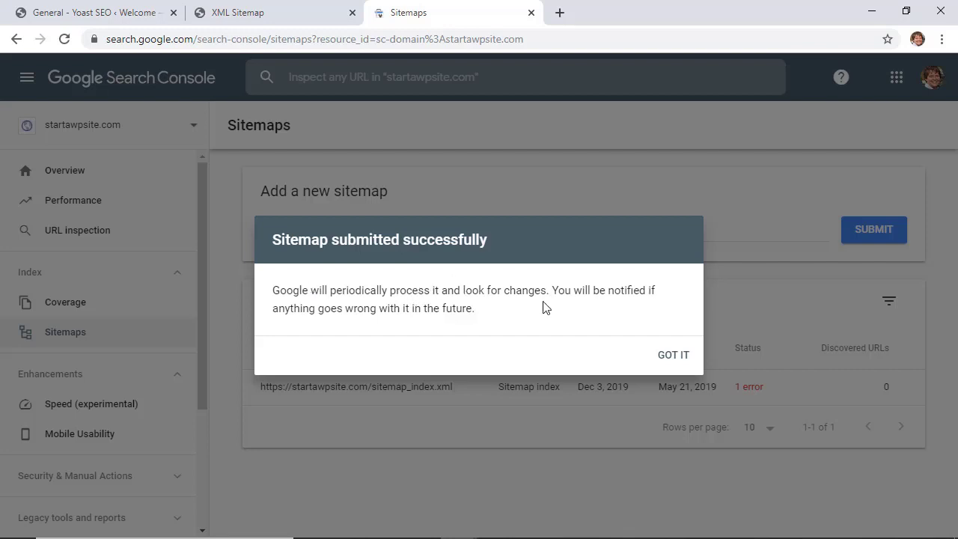
pyautogui.click(663, 354)
# Step: View the submitted sitemap index's details, and look at the page URLs listed in page-sitemap.xml of the XML sitemap
pyautogui.click(538, 393)
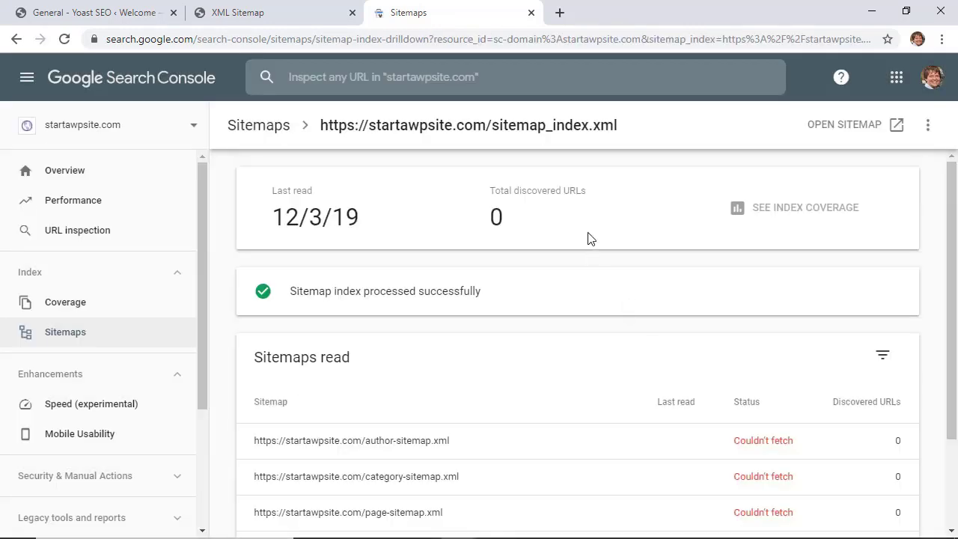
pyautogui.click(261, 15)
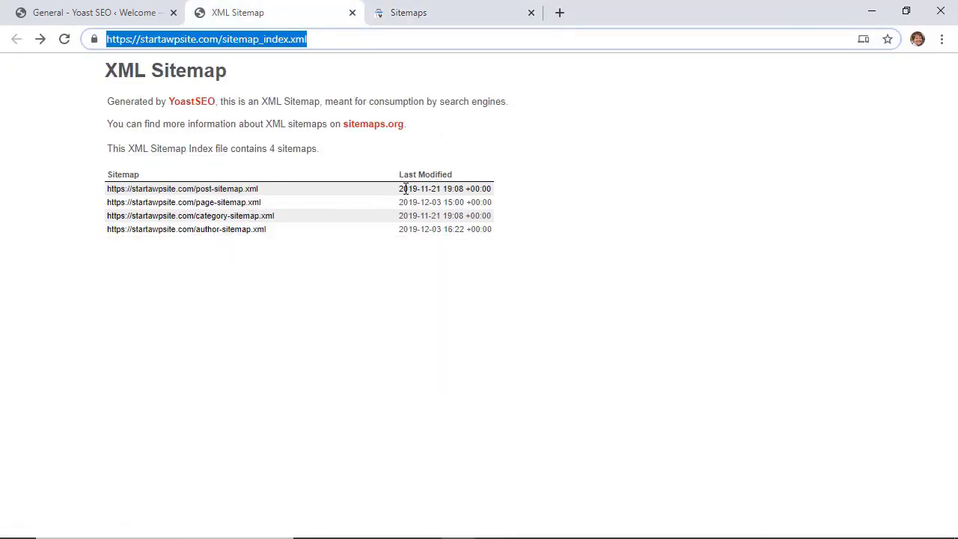
pyautogui.click(219, 205)
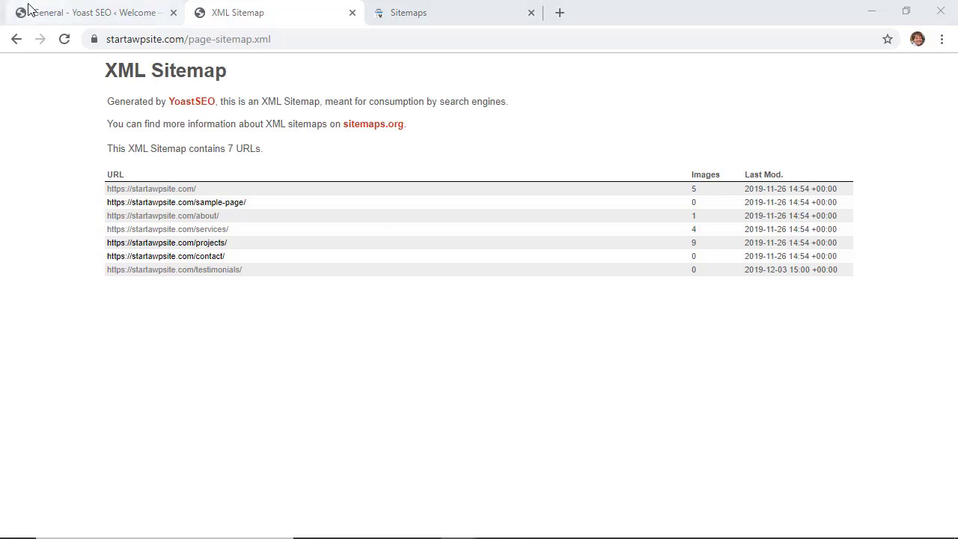
# Step: Switch back to WordPress and examine the top Google search terms in the MonsterInsights Search Console report
pyautogui.click(56, 13)
pyautogui.scroll(3, 109, 203)
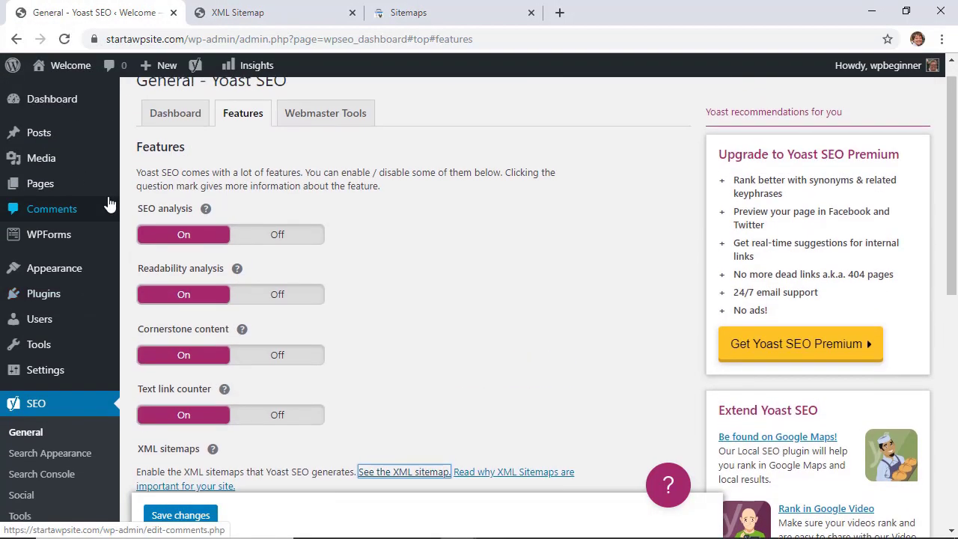
pyautogui.scroll(-2, 109, 203)
pyautogui.click(43, 486)
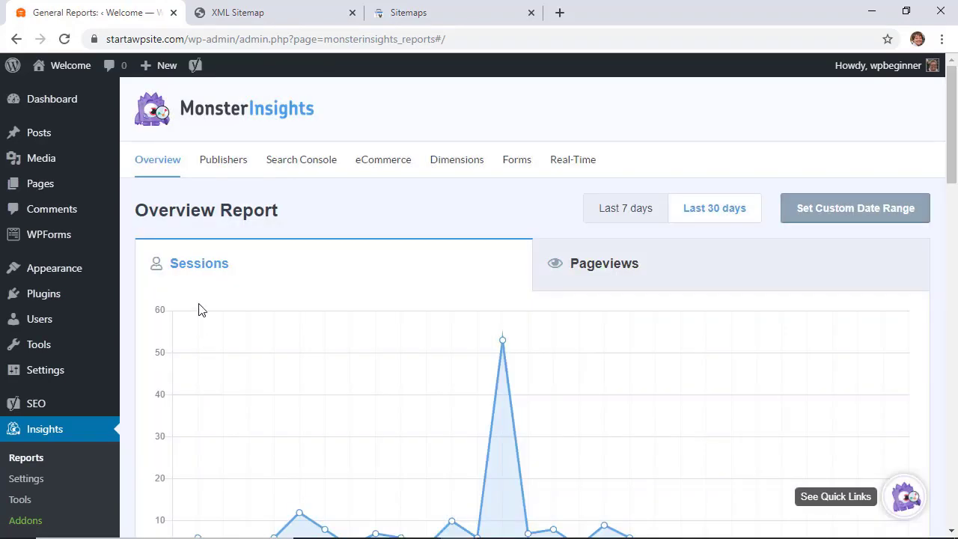
pyautogui.click(305, 162)
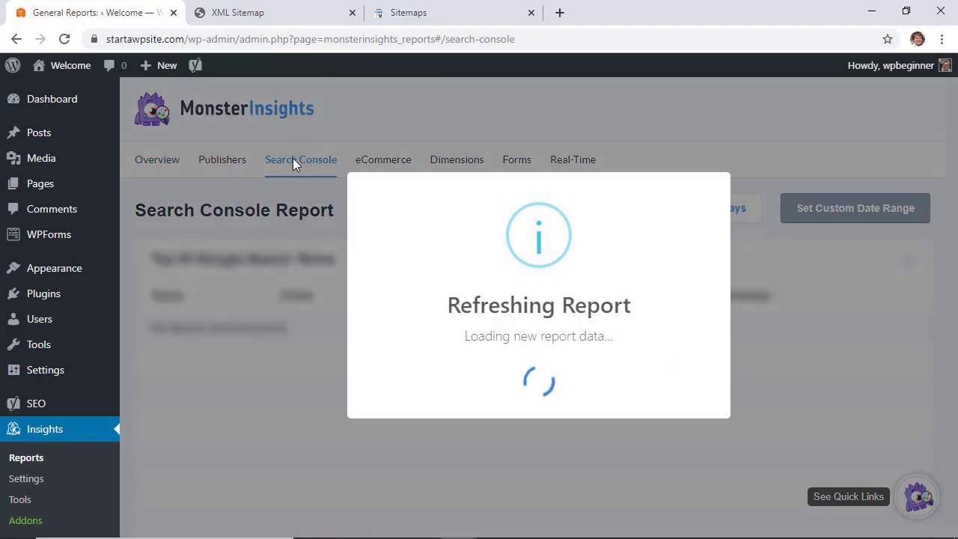
pyautogui.scroll(-2, 312, 258)
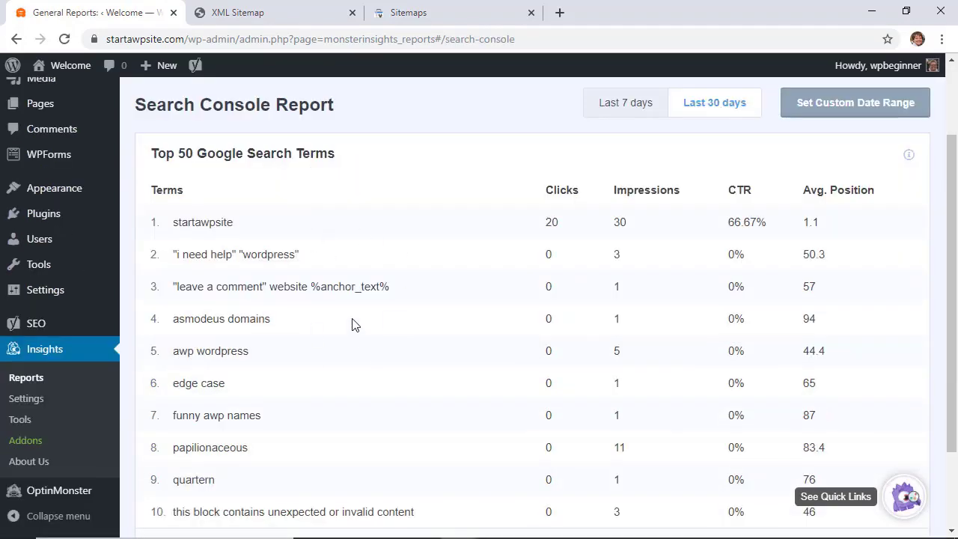
pyautogui.scroll(-1, 353, 322)
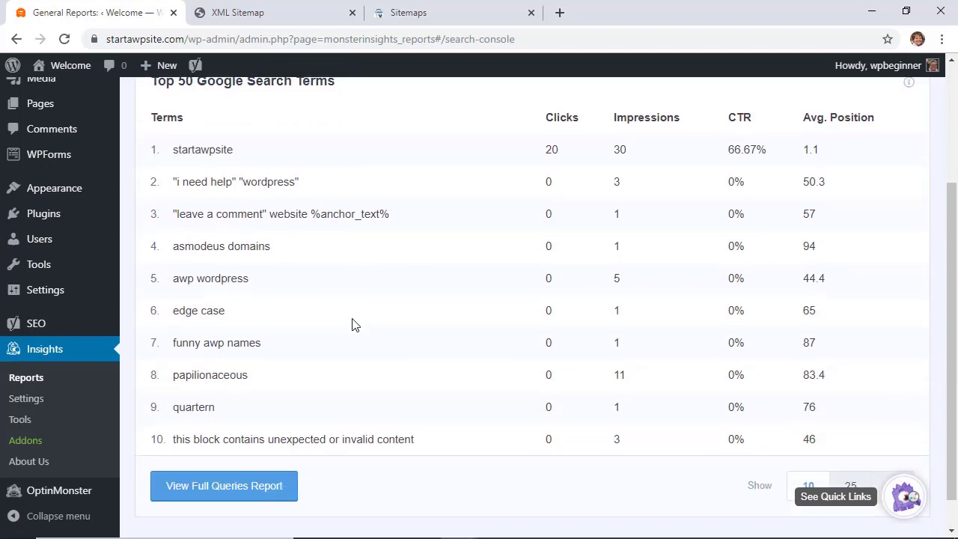
pyautogui.scroll(3, 355, 324)
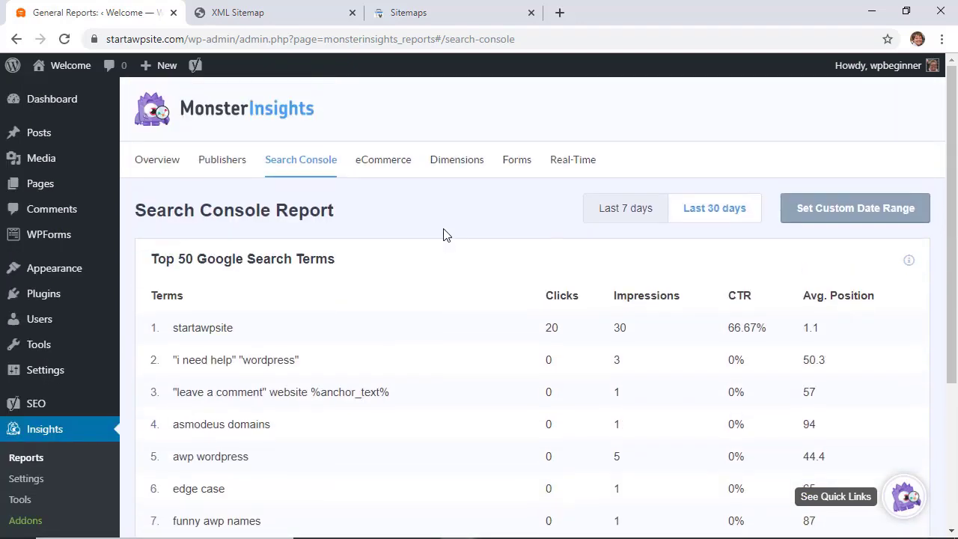
# Step: Review the MonsterInsights Overview report, including the sessions chart, visitor types and device breakdown
pyautogui.click(166, 162)
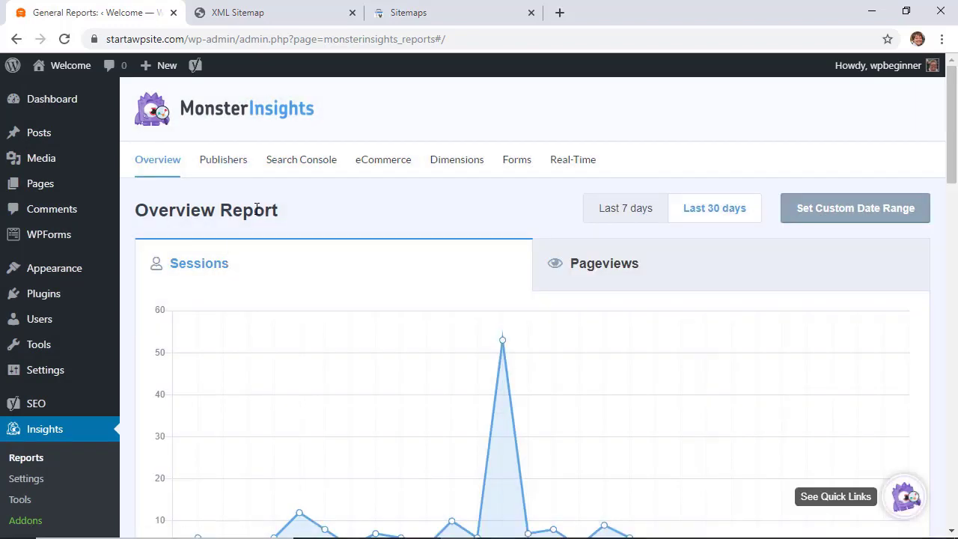
pyautogui.scroll(-2, 246, 194)
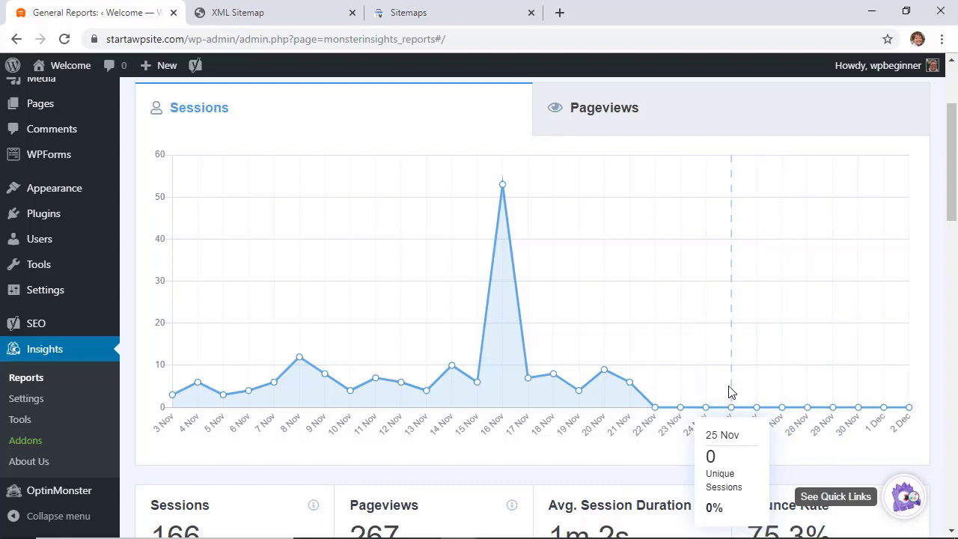
pyautogui.scroll(-5, 731, 392)
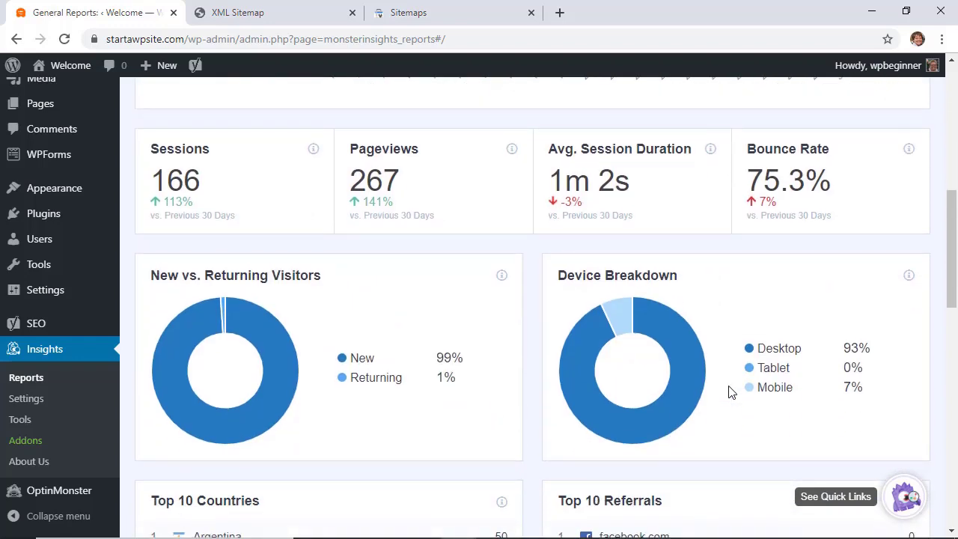
pyautogui.scroll(-2, 731, 392)
# Step: Open monsterinsights.com in a new browser tab and look over its home page
pyautogui.click(560, 12)
pyautogui.write('monsterinsights.com')
pyautogui.press('Return')
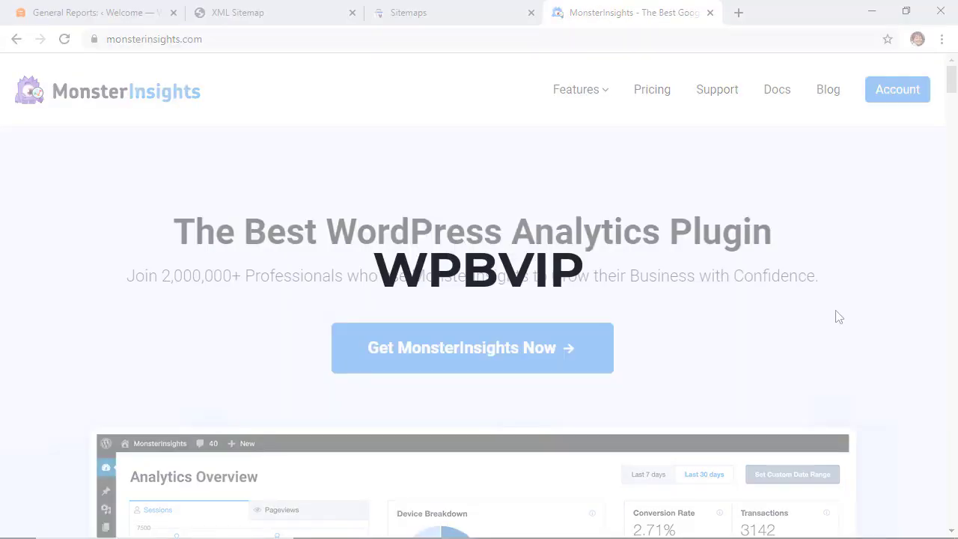
pyautogui.scroll(-3, 838, 317)
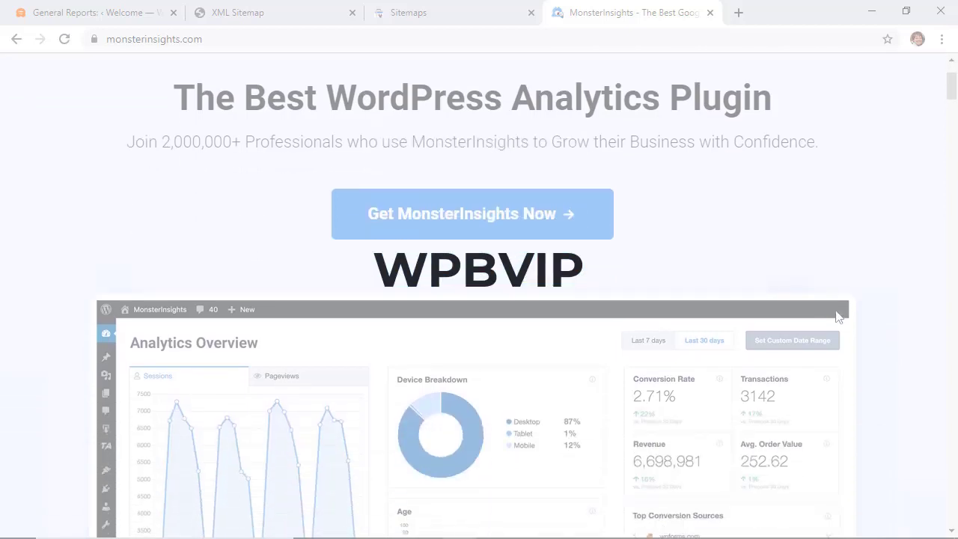